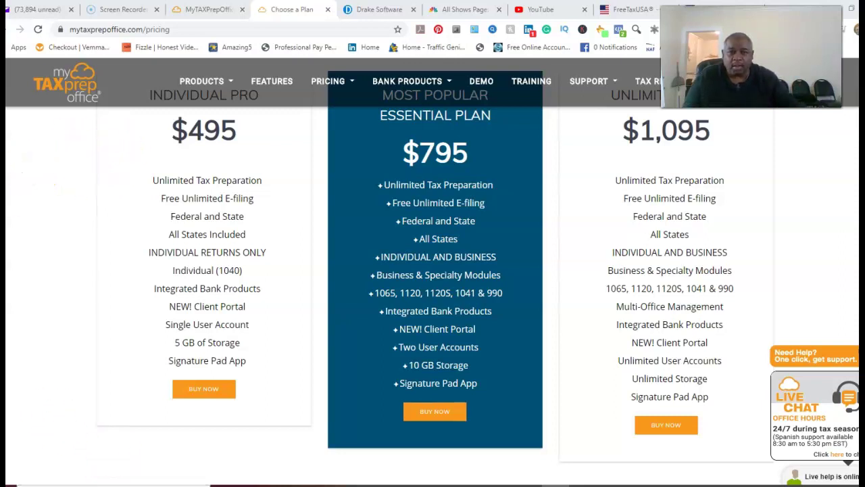
Step: Log in to MyTAXPrepOffice with the saved credentials and pass the palm-tree image reCAPTCHA
click(210, 11)
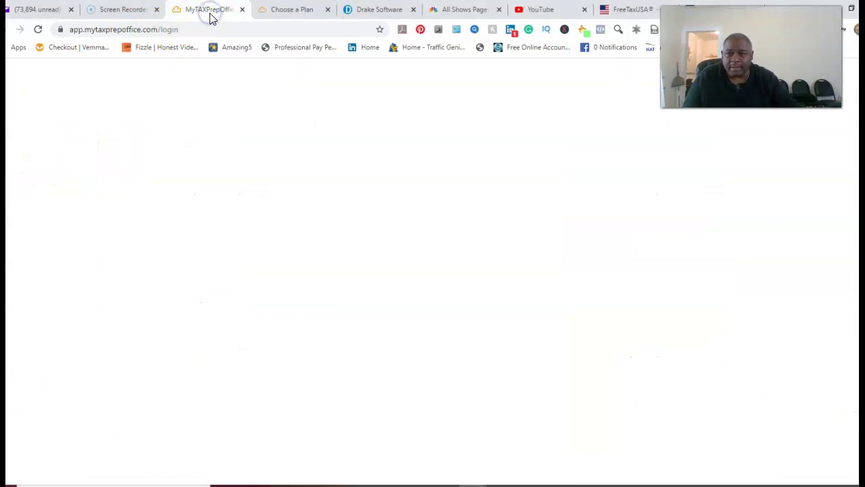
click(287, 343)
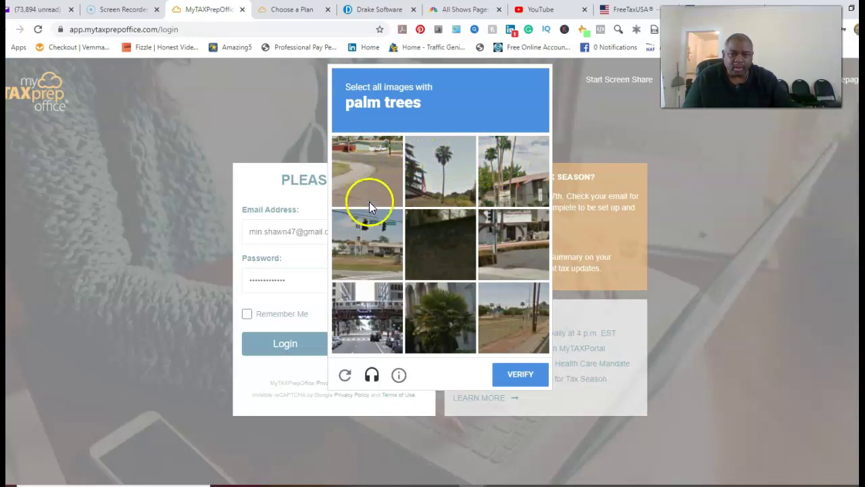
click(451, 174)
click(506, 171)
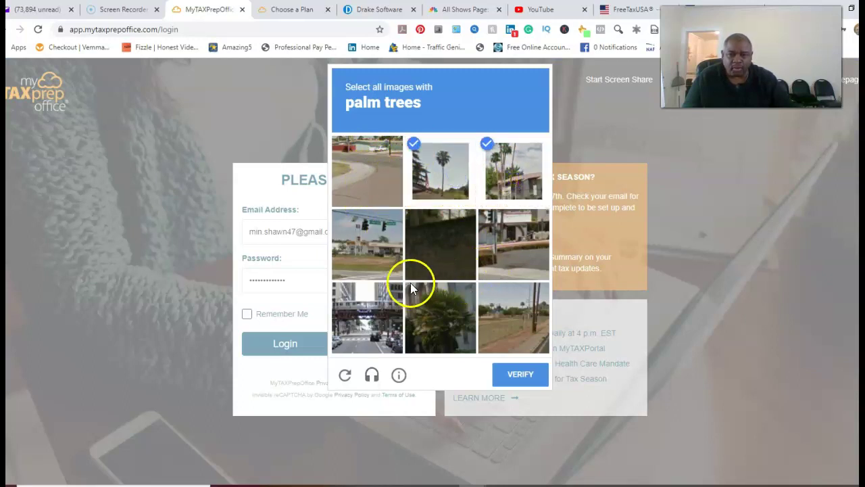
click(429, 336)
click(522, 380)
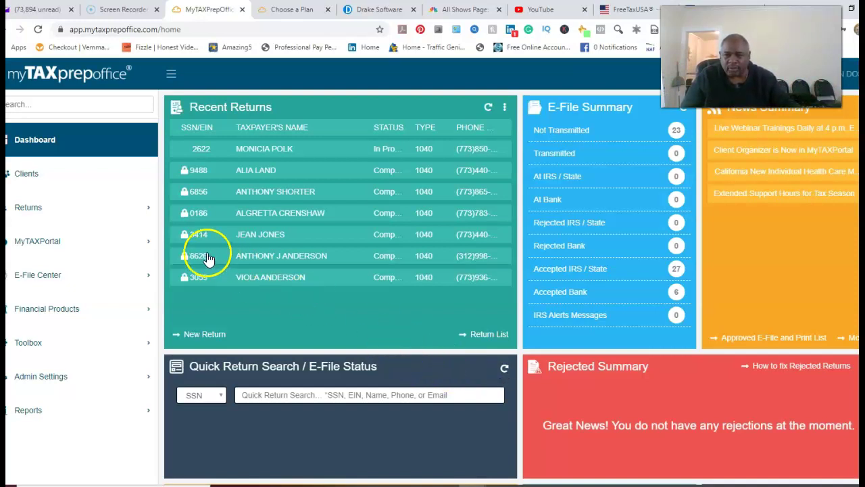
Step: Start a new return from Returns > New Return and enter the taxpayer's SSN
click(57, 217)
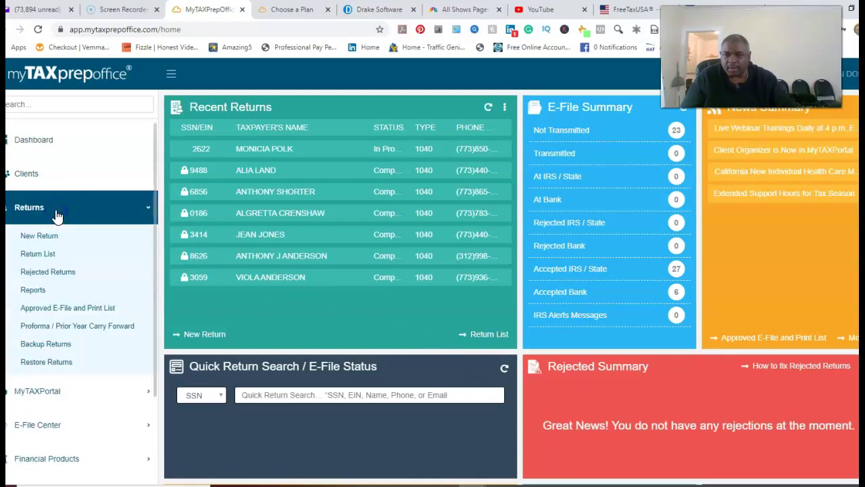
click(49, 236)
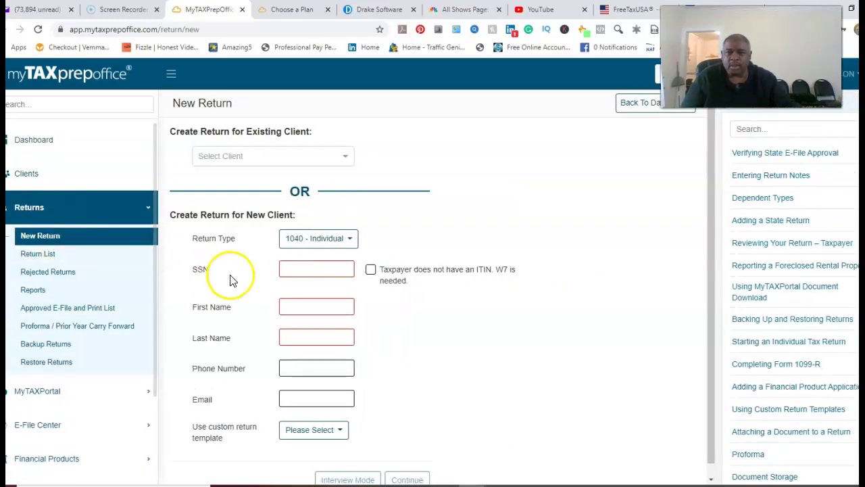
click(306, 274)
click(307, 274)
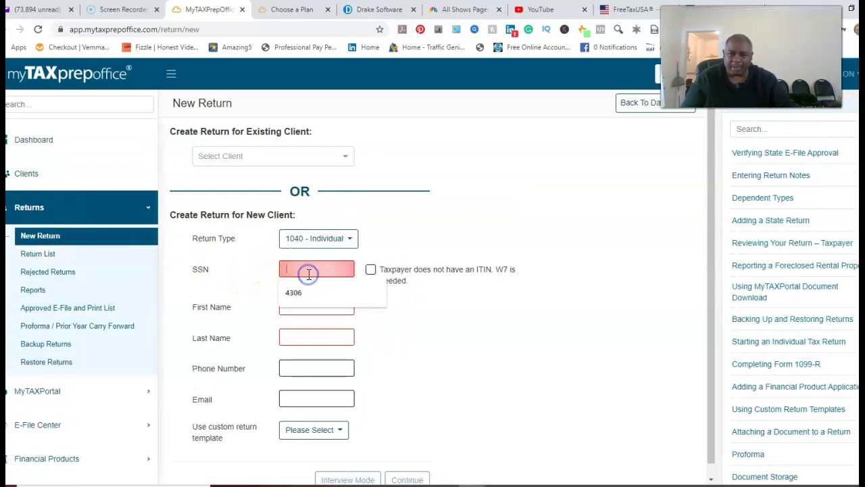
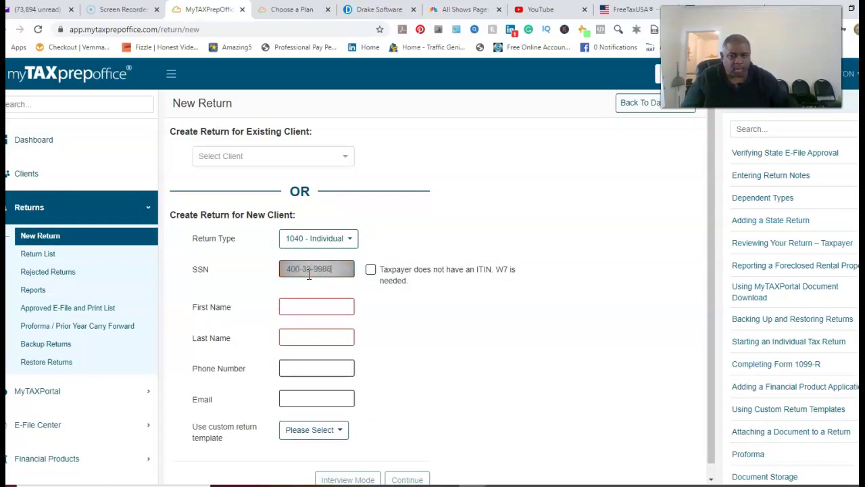
Step: Fill in the taxpayer's first name, last name and phone number
click(308, 306)
text(JOHN)
key(Tab)
text(DOW)
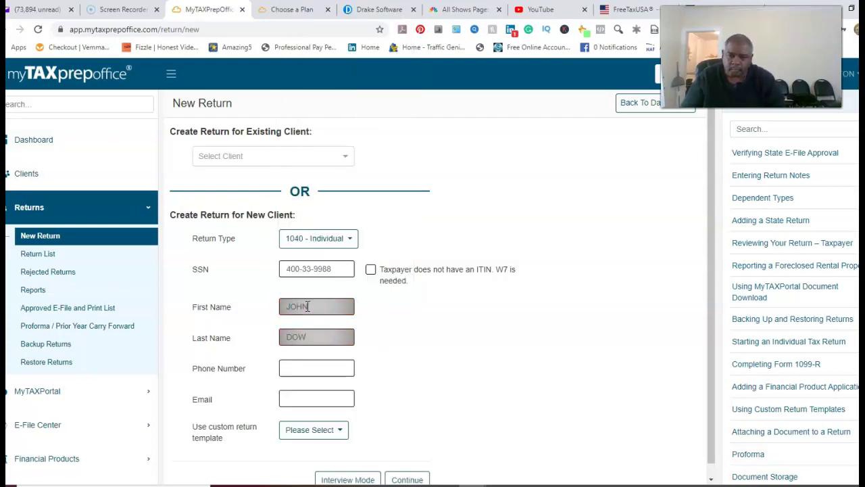
key(Tab)
key(Tab)
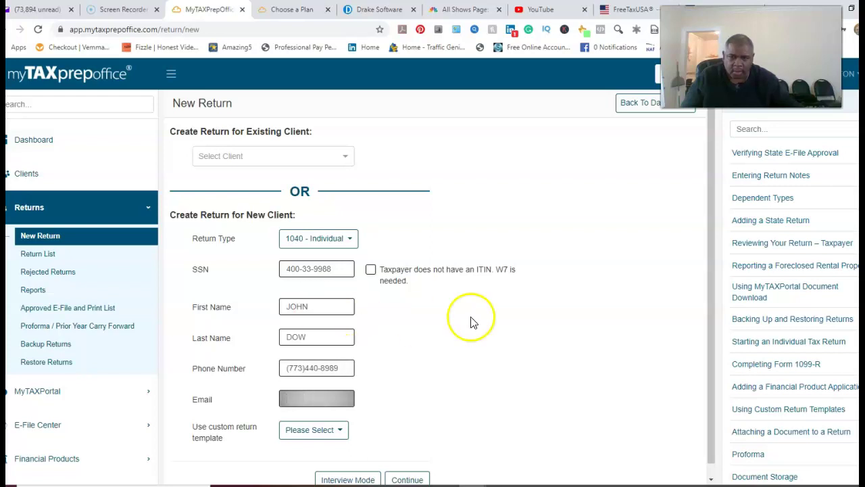
scroll(513, 395, down, 1)
Step: Create the new client's return and switch it to Interview mode
click(410, 467)
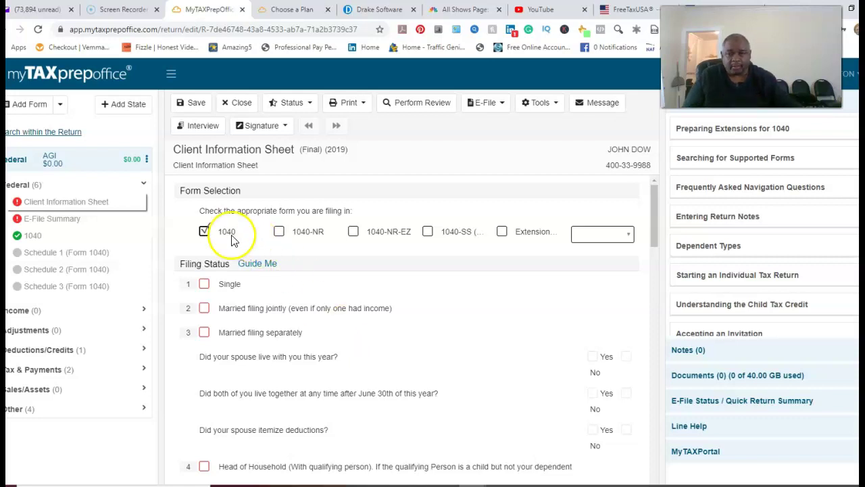
click(204, 127)
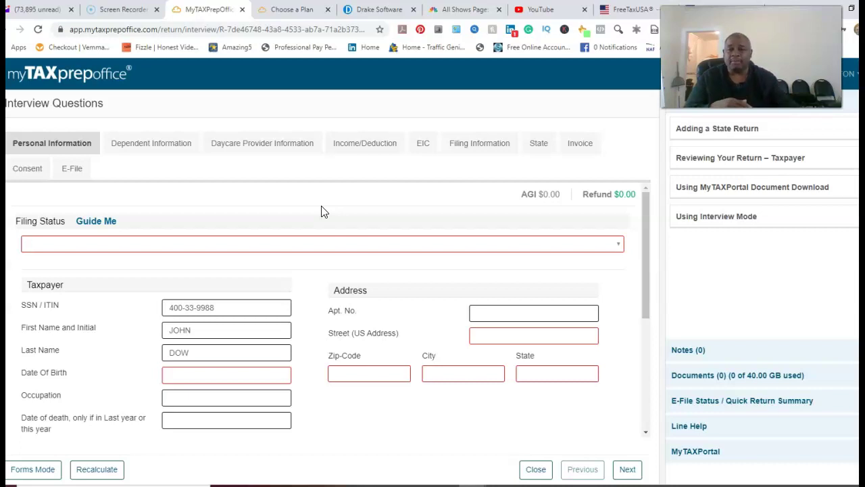
Step: Visit the Income/Deduction interview section, then return to Forms Mode on the Client Information Sheet
click(350, 151)
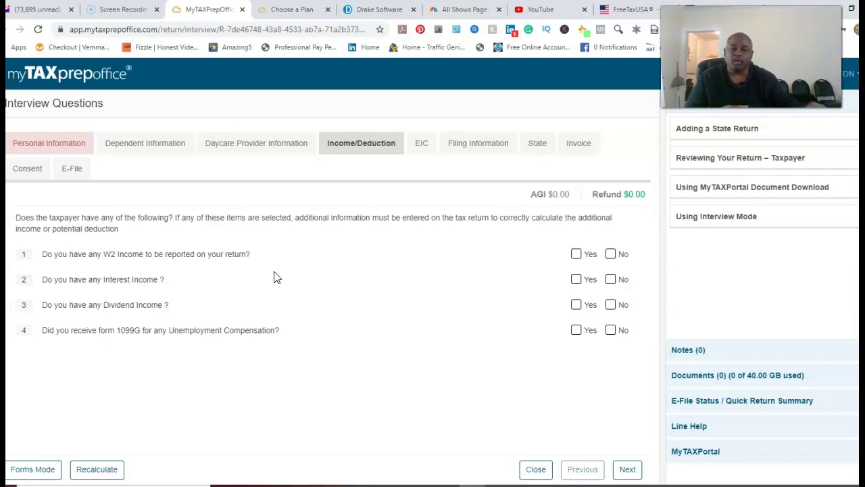
click(284, 281)
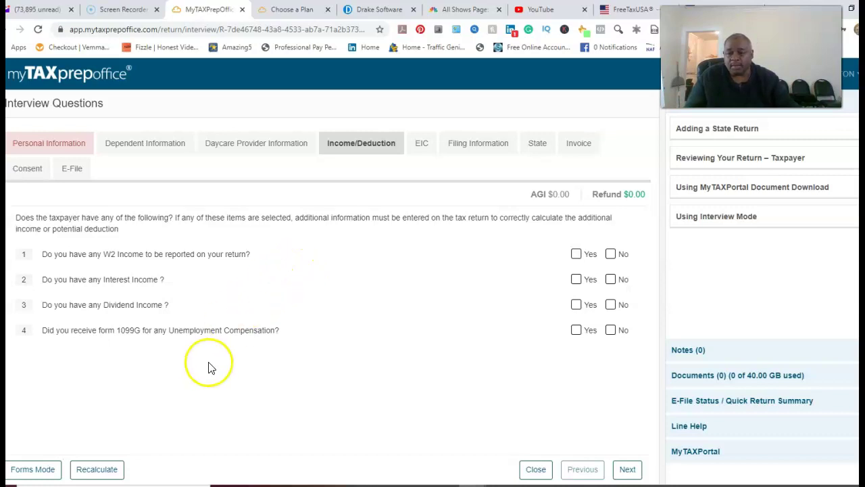
click(45, 473)
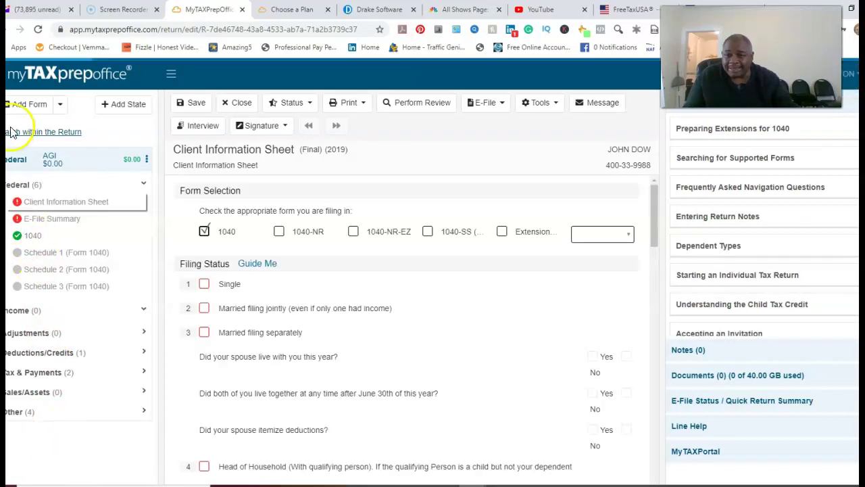
Step: In the Add Form list, search for 'SCHEDULE C'
click(29, 107)
click(45, 131)
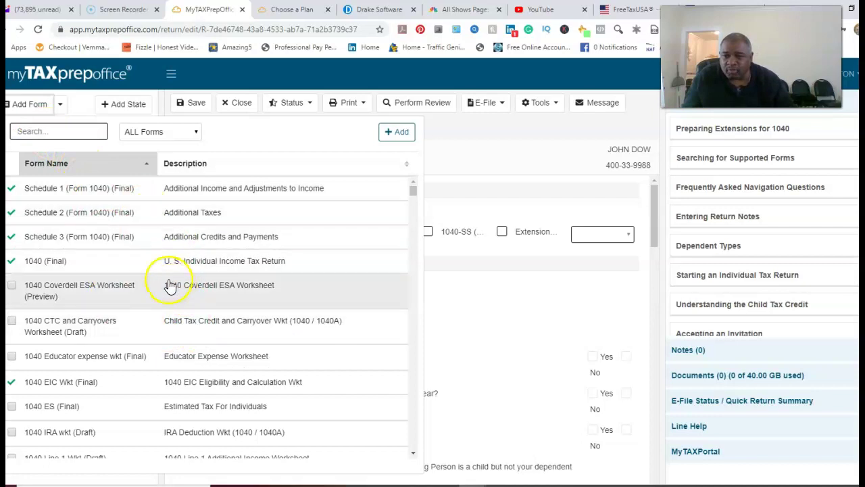
scroll(171, 285, down, 5)
scroll(182, 269, down, 4)
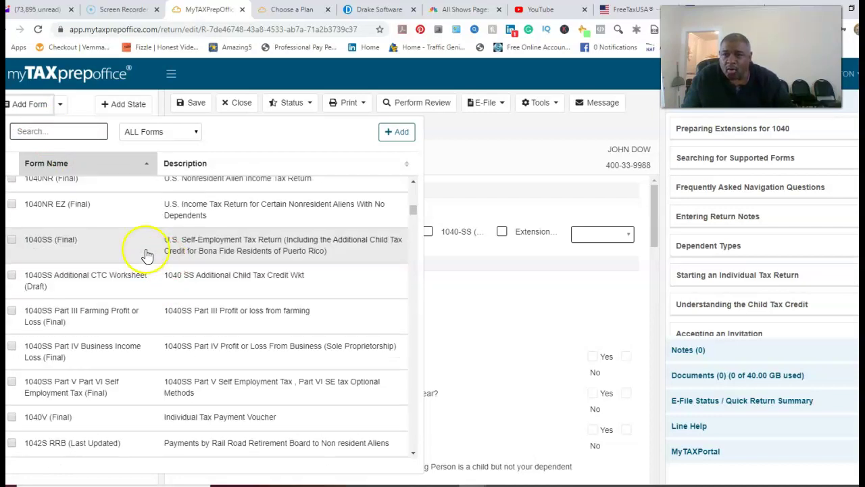
click(59, 131)
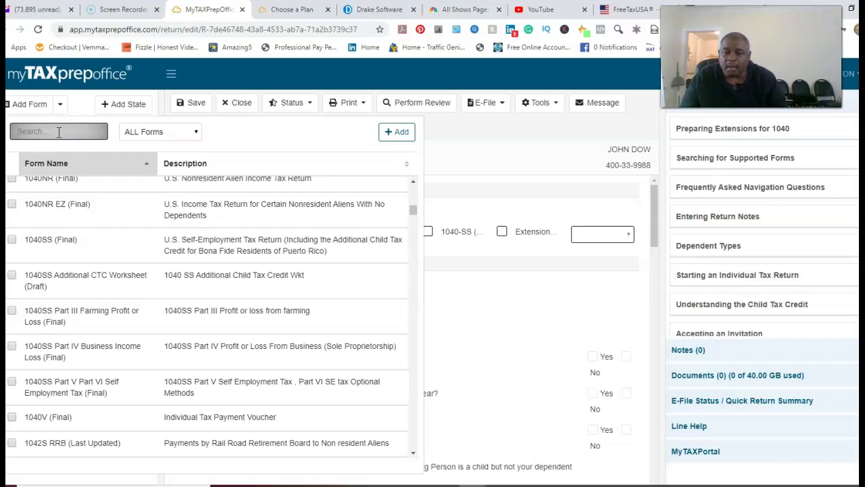
text(S)
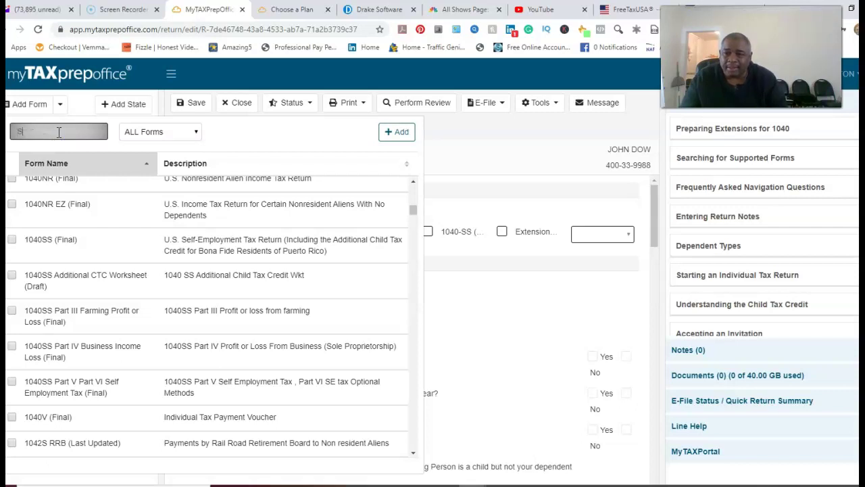
text(CHE)
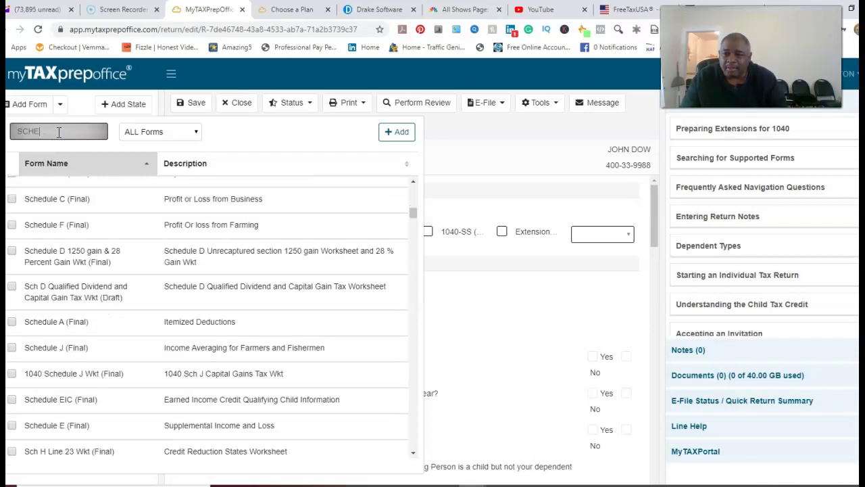
key(BackSpace)
key(BackSpace)
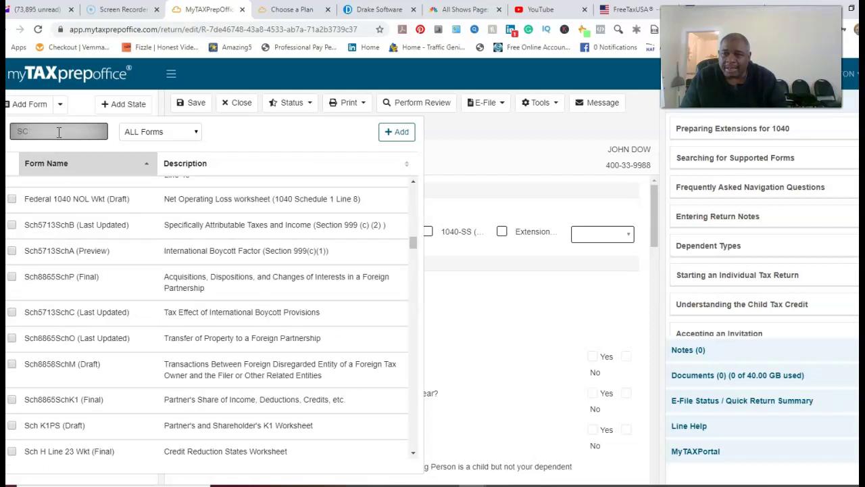
text(H)
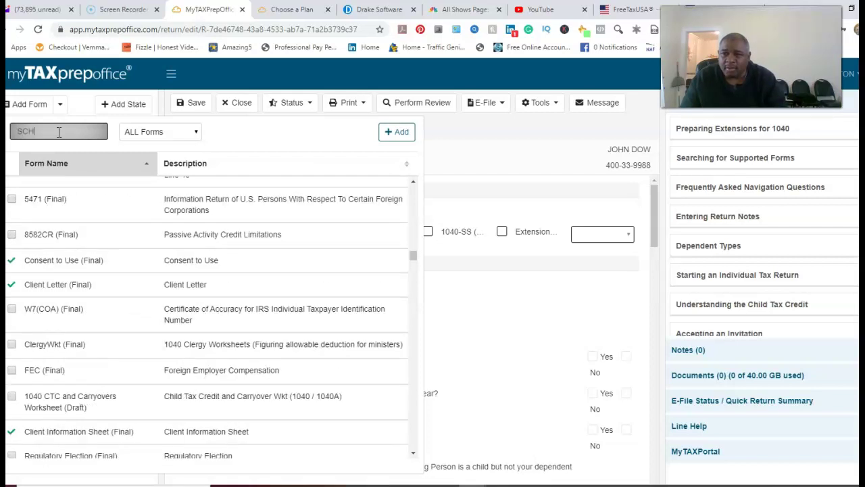
text(EDUL)
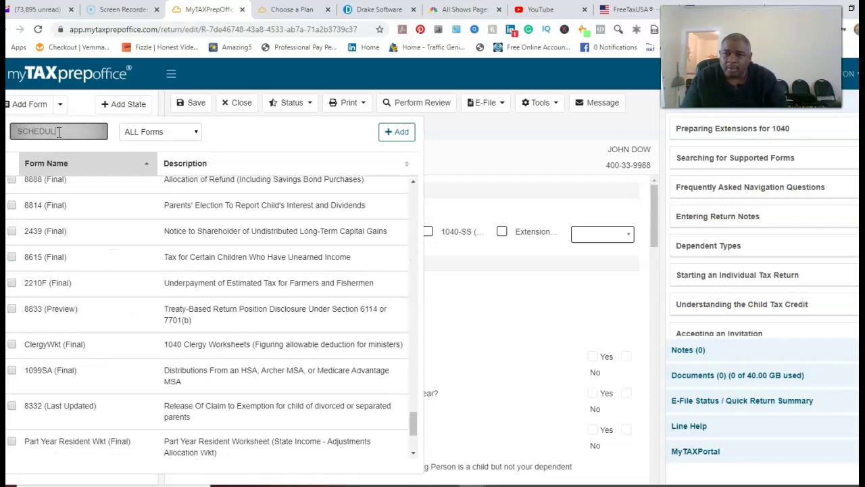
text(E C)
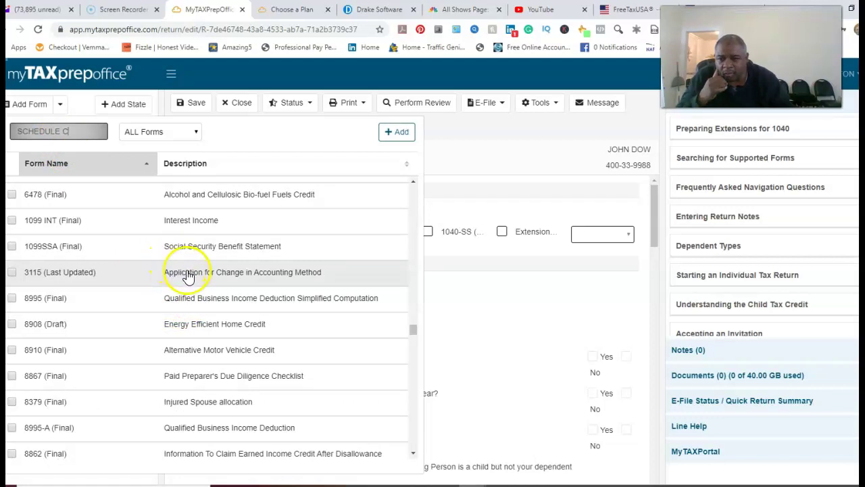
scroll(190, 278, down, 5)
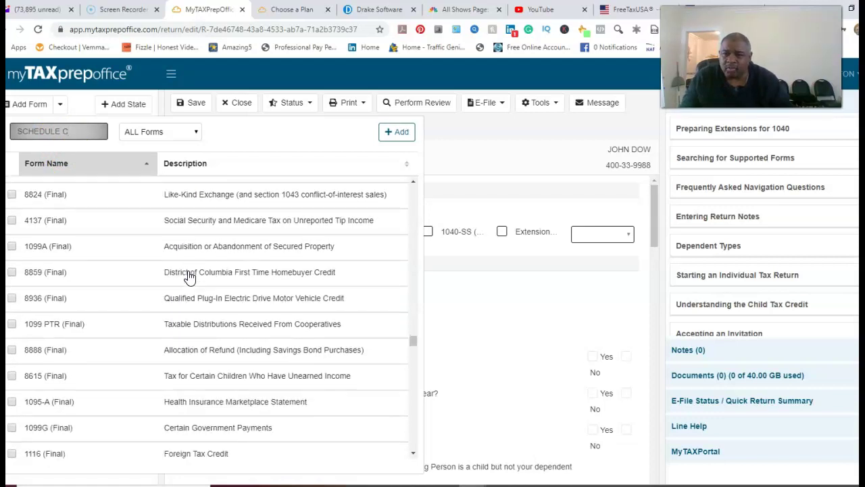
scroll(189, 276, down, 3)
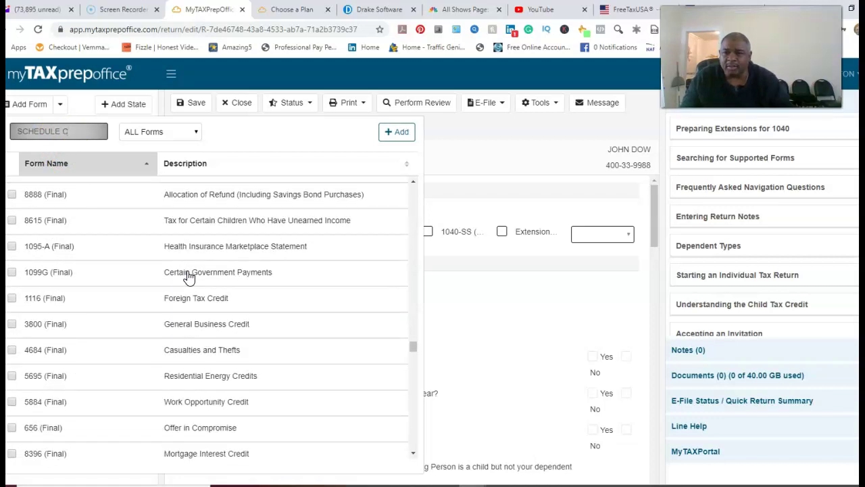
scroll(189, 276, down, 3)
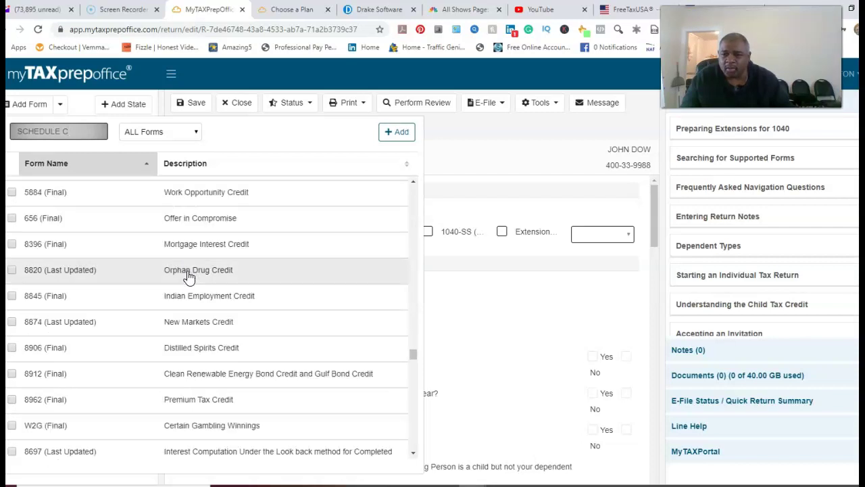
scroll(189, 276, down, 1)
scroll(189, 277, up, 7)
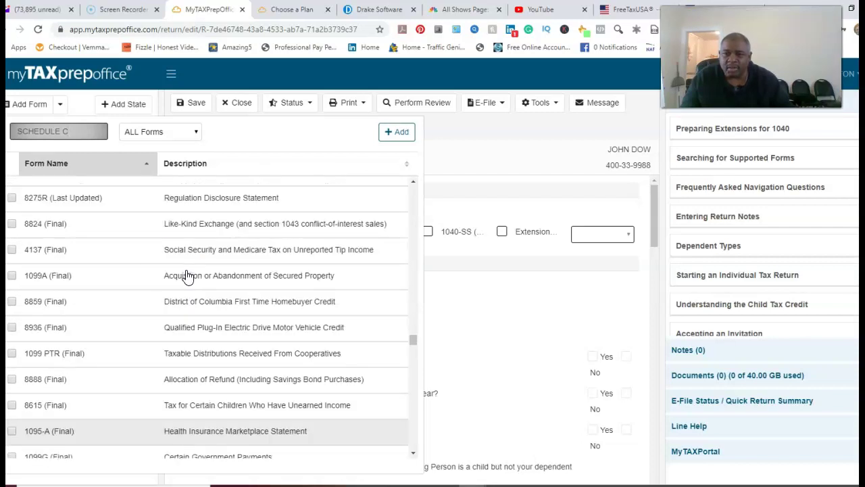
Step: Locate Schedule C (Profit or Loss from Business) in the list and add it to the return
click(80, 132)
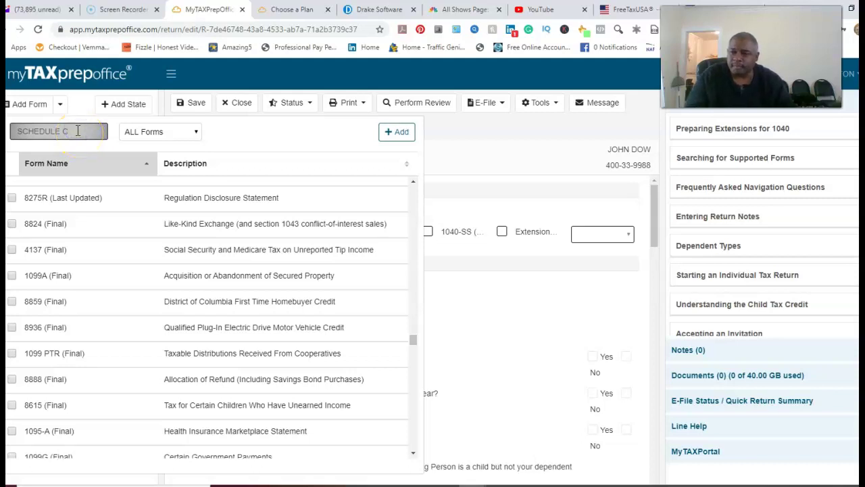
scroll(210, 285, down, 3)
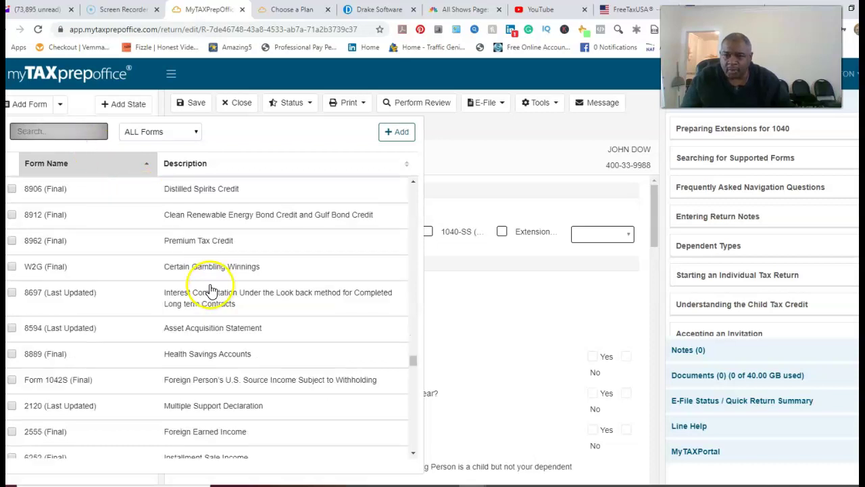
scroll(204, 287, down, 5)
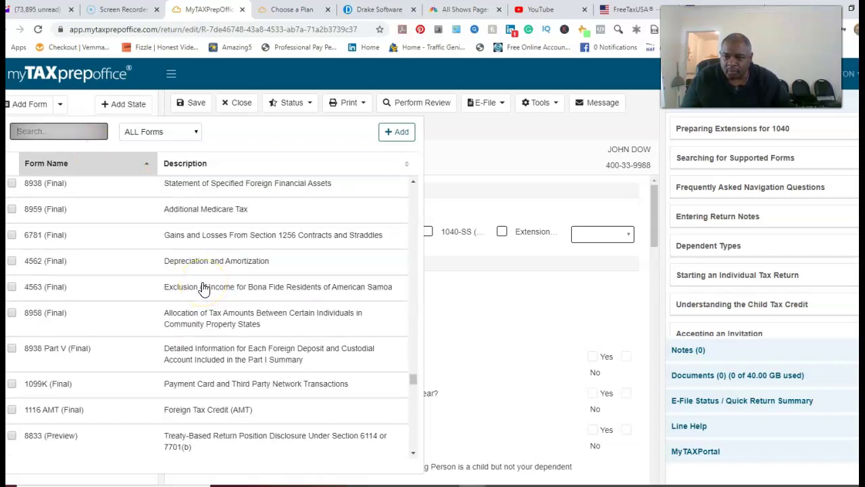
scroll(204, 288, down, 10)
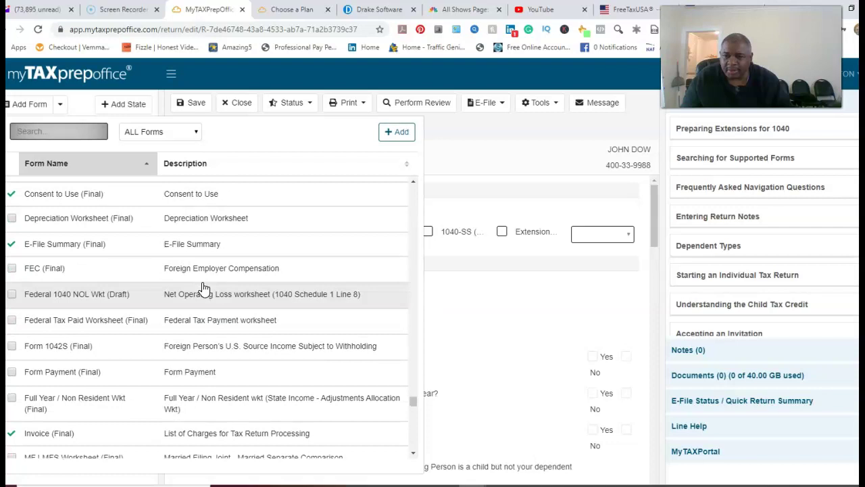
scroll(202, 301, down, 5)
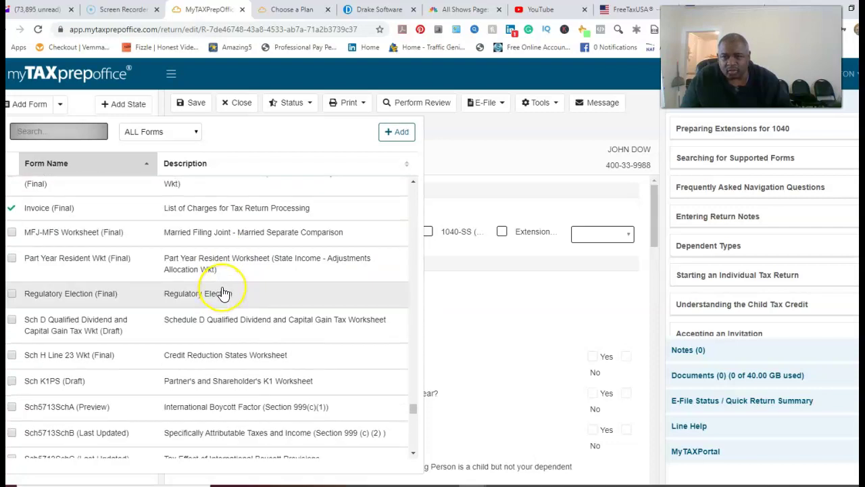
scroll(223, 292, down, 10)
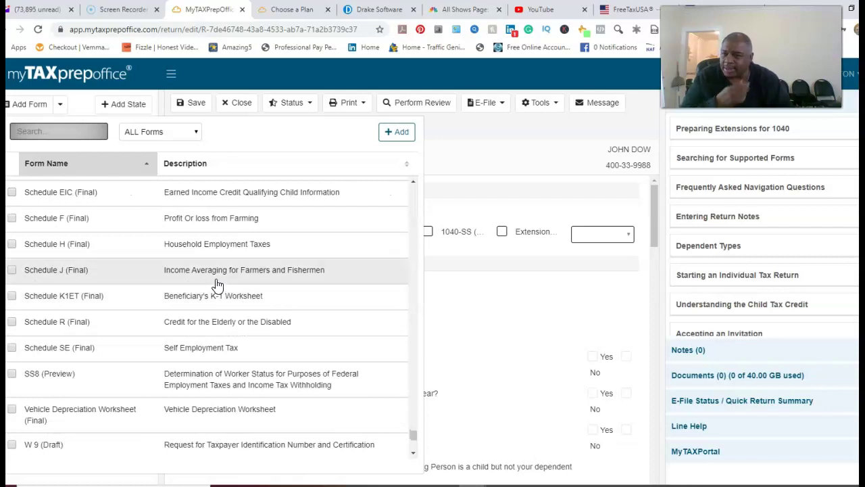
scroll(214, 279, up, 3)
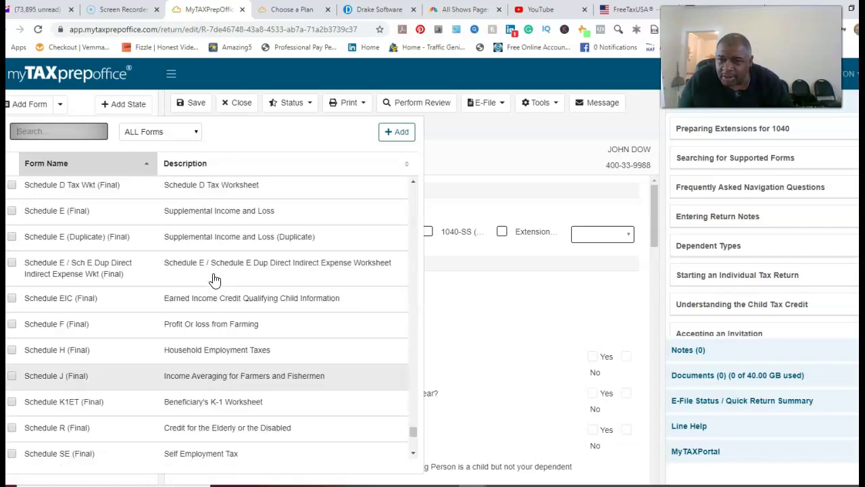
scroll(214, 278, up, 2)
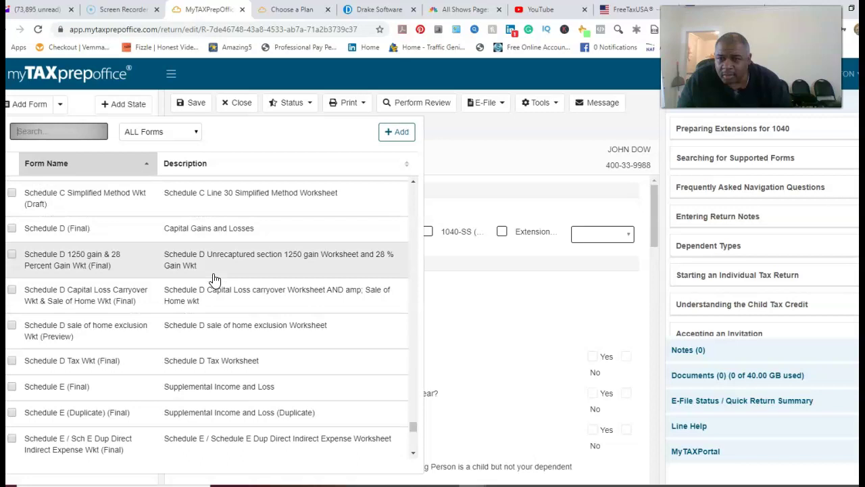
scroll(214, 279, up, 2)
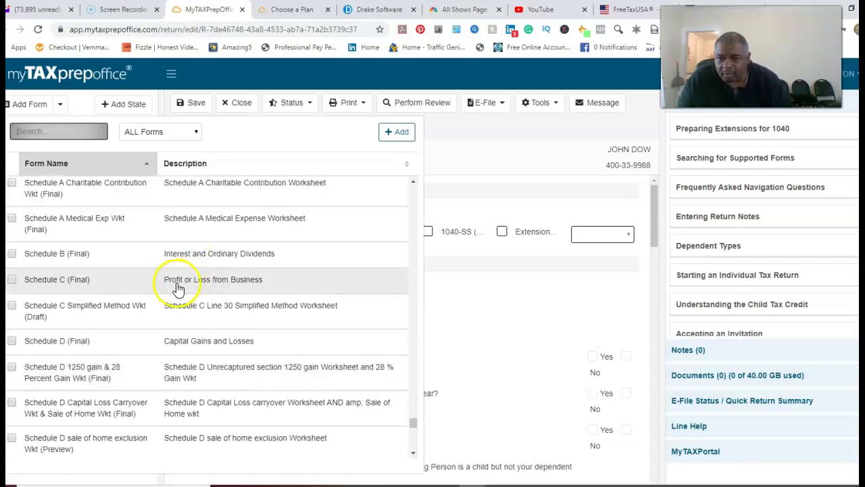
click(195, 285)
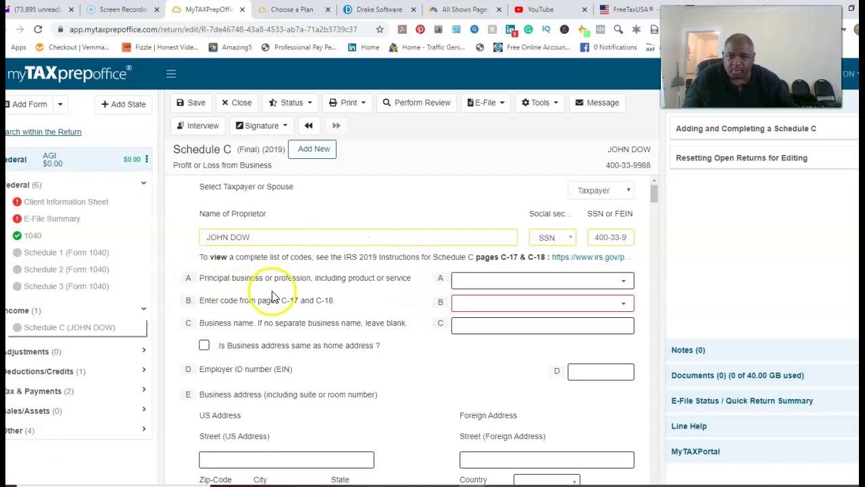
Step: Browse the line A principal business categories, close the list without choosing, and move to line B
click(517, 281)
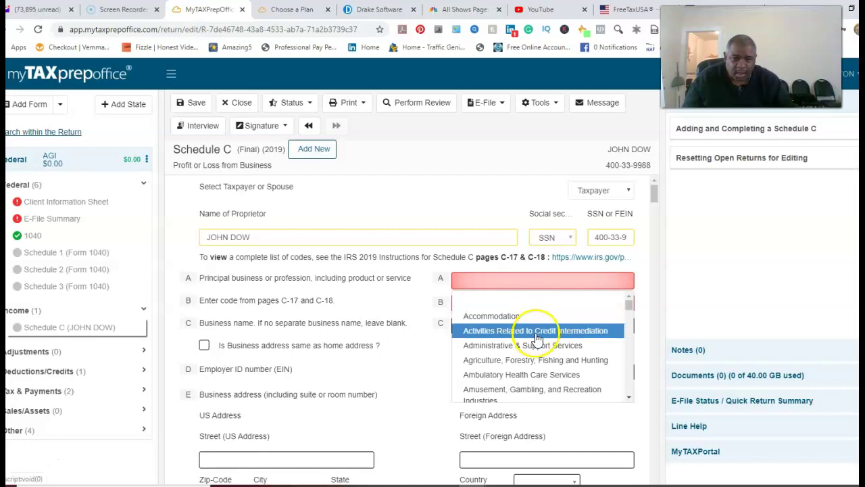
scroll(536, 334, down, 5)
scroll(538, 340, down, 8)
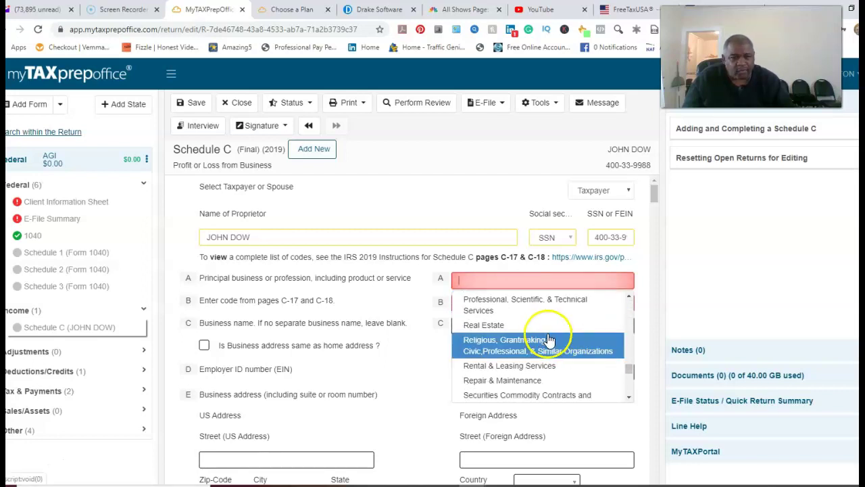
scroll(561, 346, up, 5)
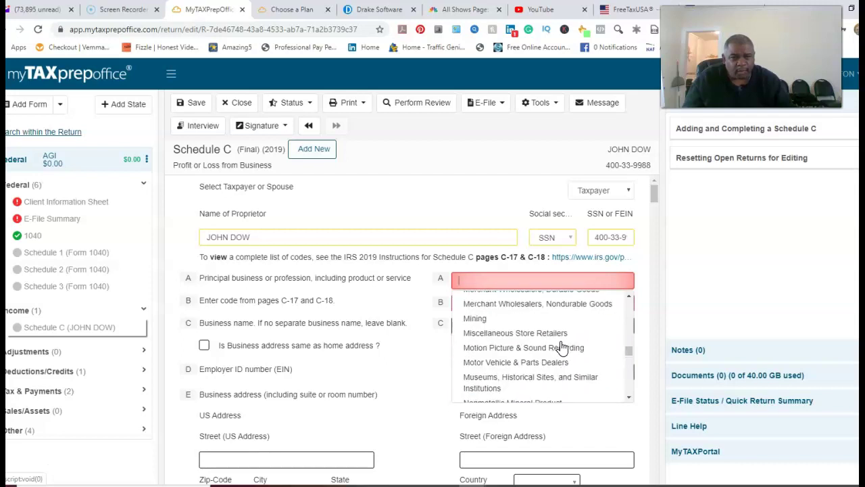
scroll(565, 347, up, 10)
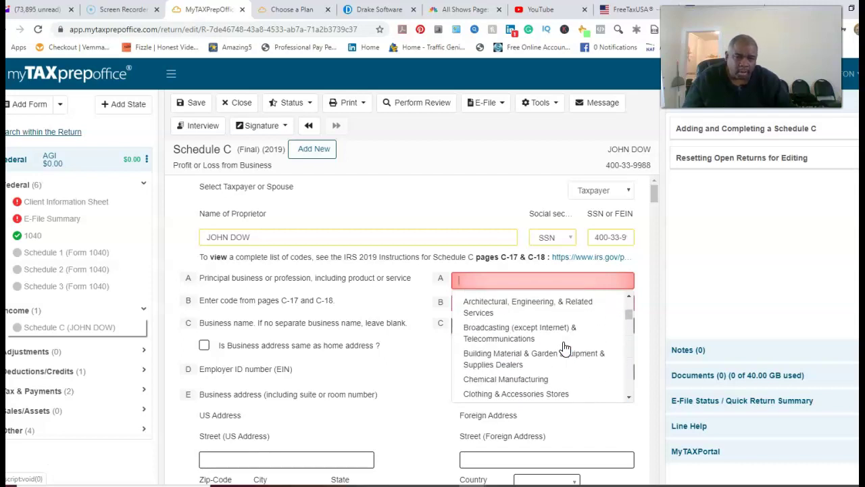
scroll(565, 348, down, 10)
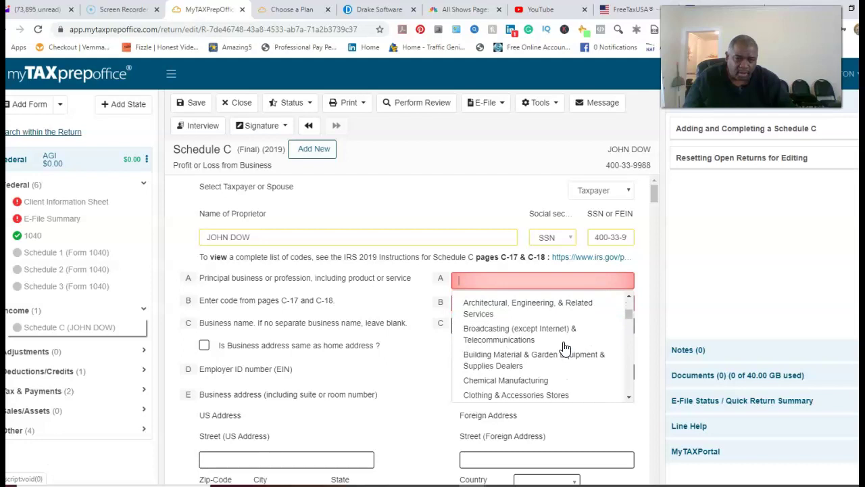
scroll(565, 348, down, 7)
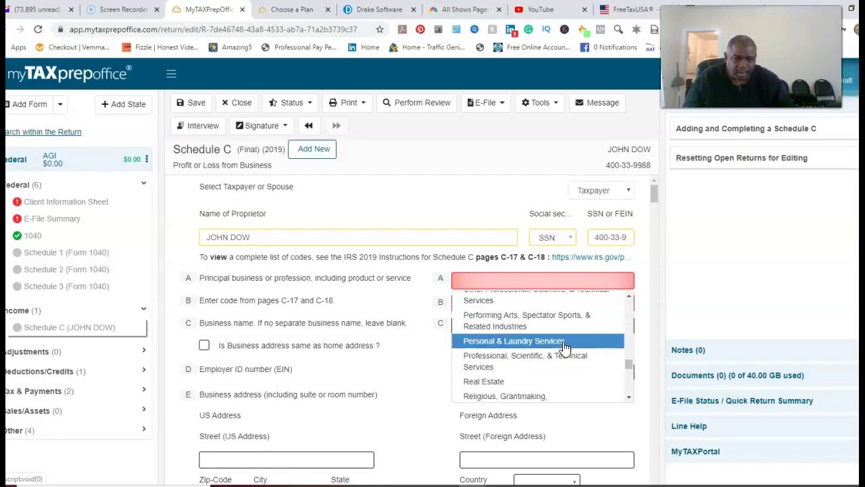
scroll(565, 348, down, 3)
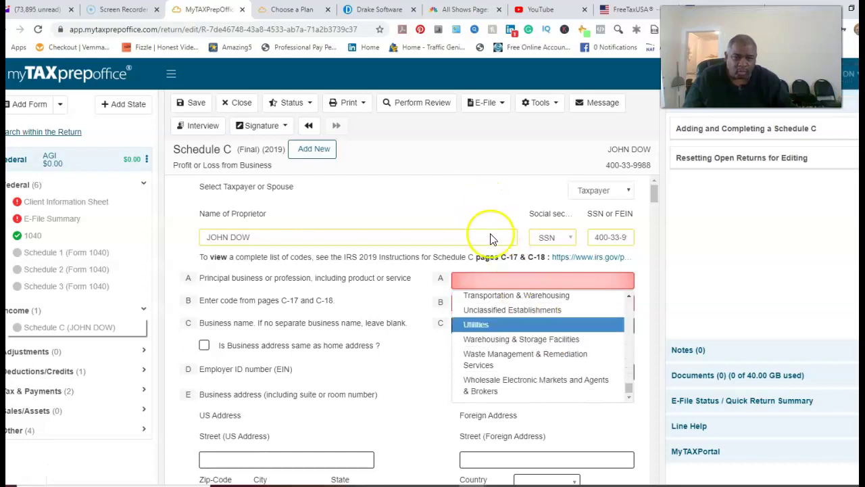
scroll(548, 358, up, 1)
scroll(546, 356, up, 4)
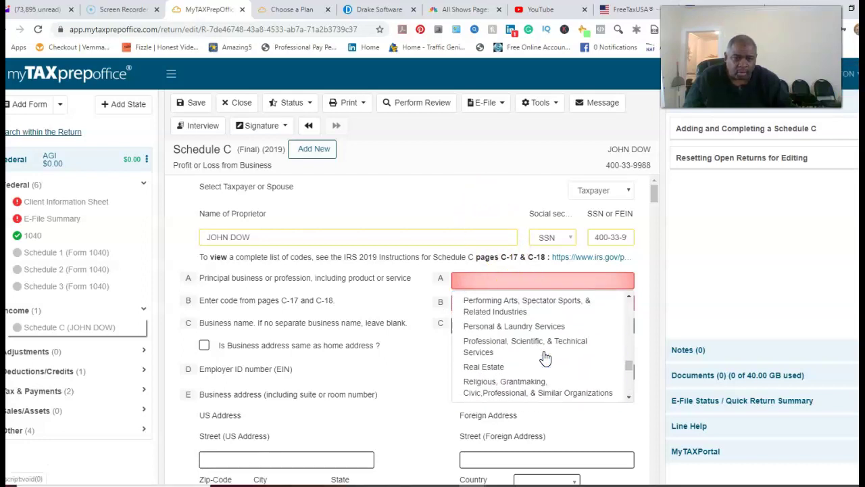
scroll(544, 358, up, 3)
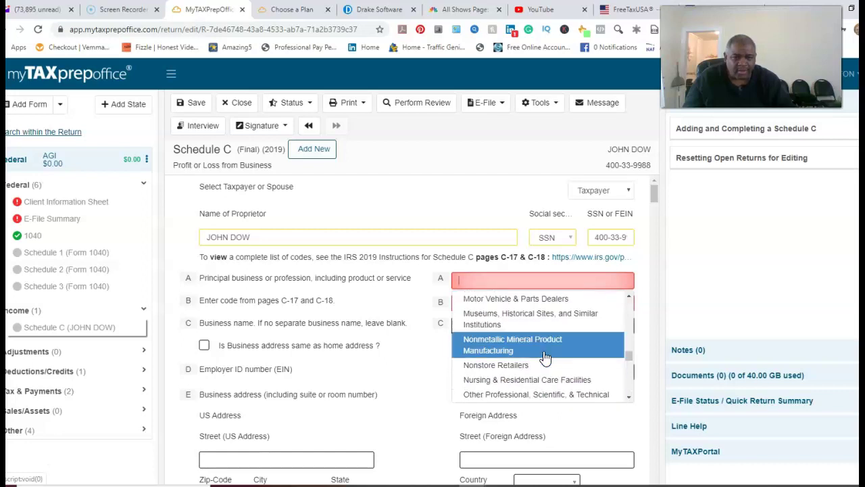
scroll(545, 357, up, 8)
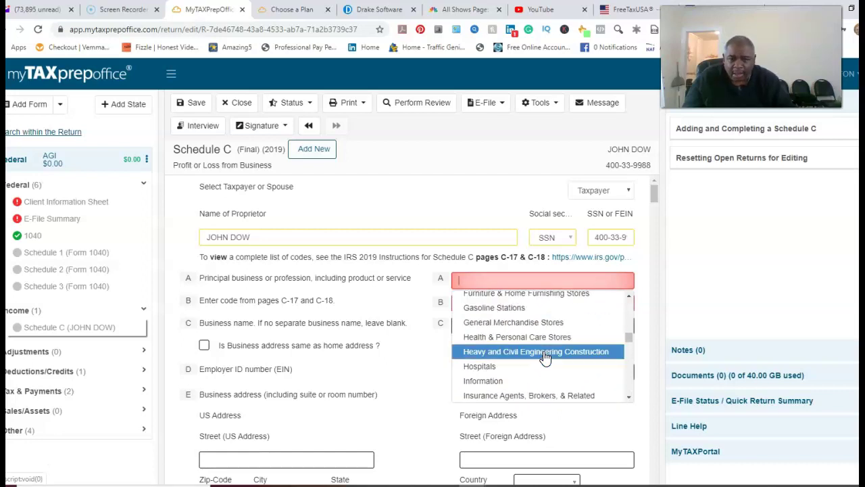
scroll(545, 357, up, 1)
scroll(544, 358, up, 6)
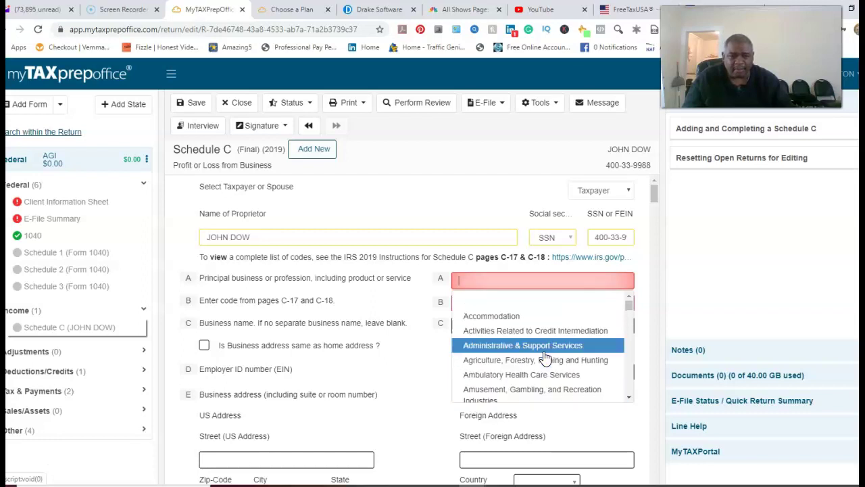
scroll(545, 356, down, 3)
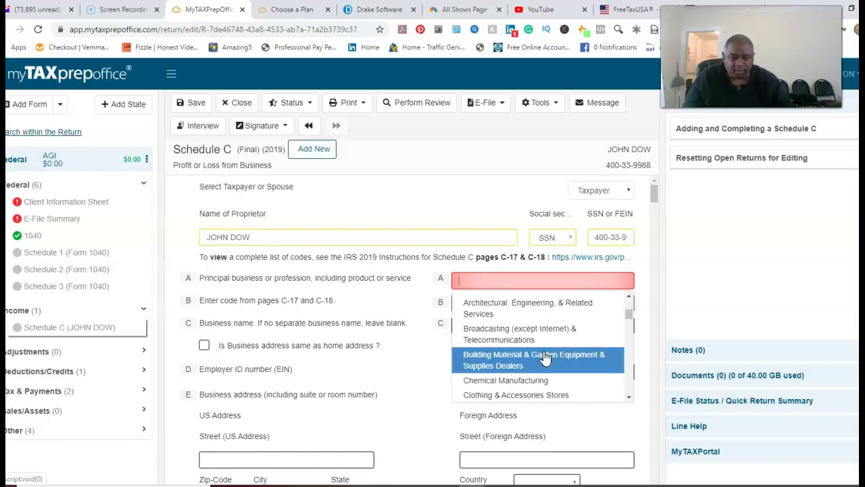
scroll(545, 357, down, 2)
scroll(546, 357, down, 1)
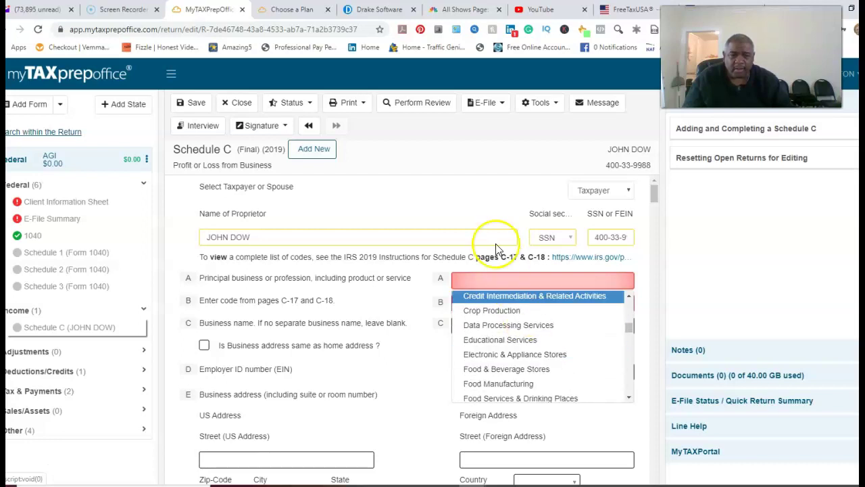
click(499, 256)
click(564, 307)
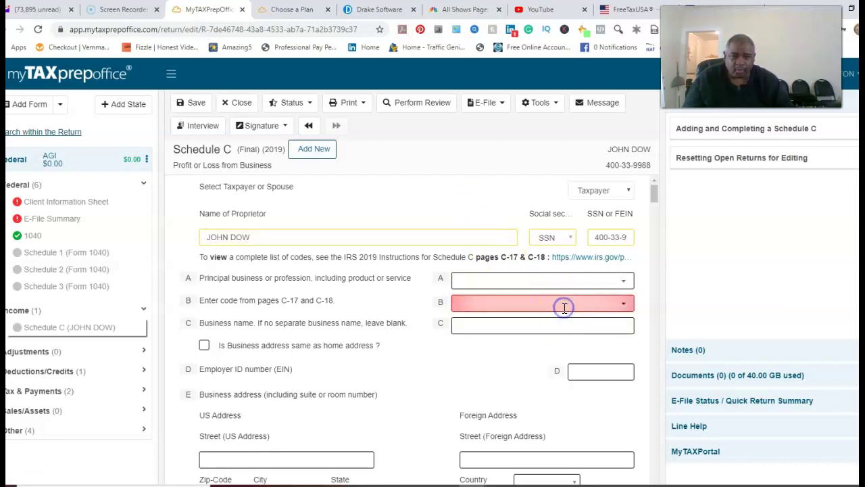
Step: Open the line B business code list and scroll down to 812111 Barber shops
click(627, 307)
scroll(575, 356, down, 3)
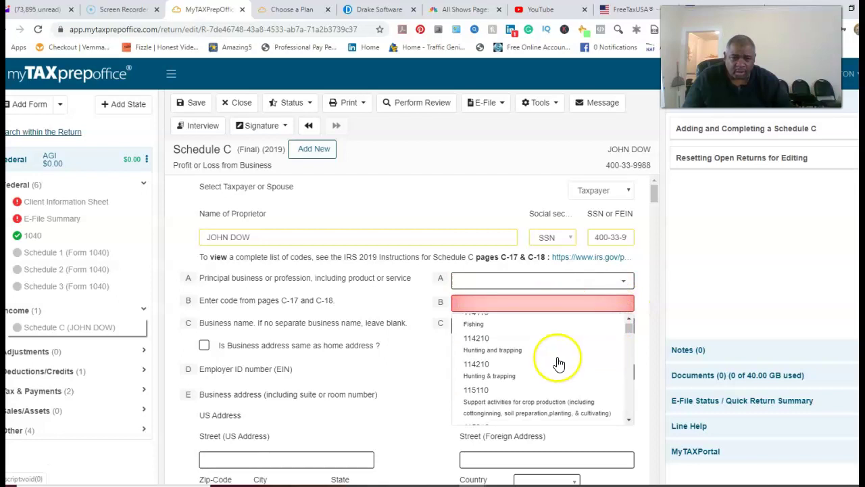
scroll(554, 360, down, 8)
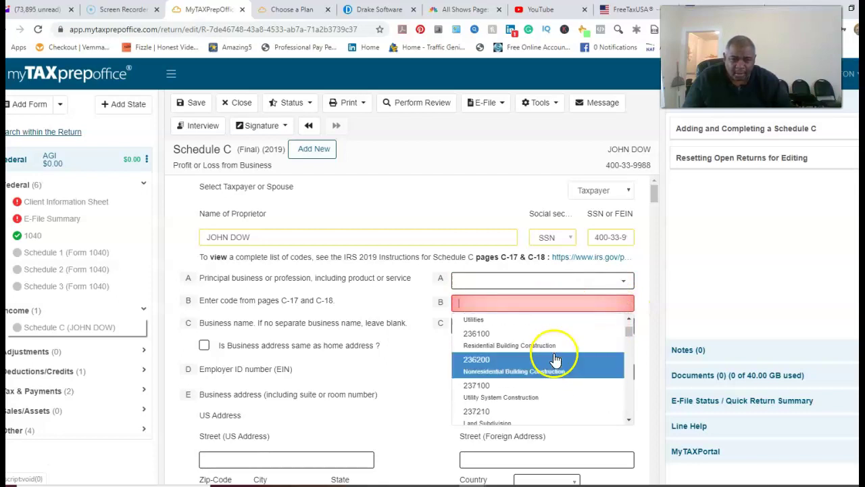
scroll(552, 358, down, 2)
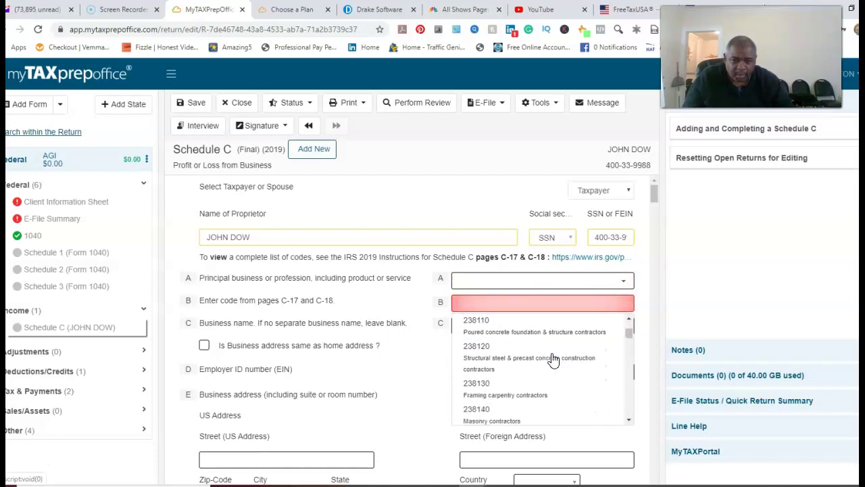
scroll(553, 359, down, 6)
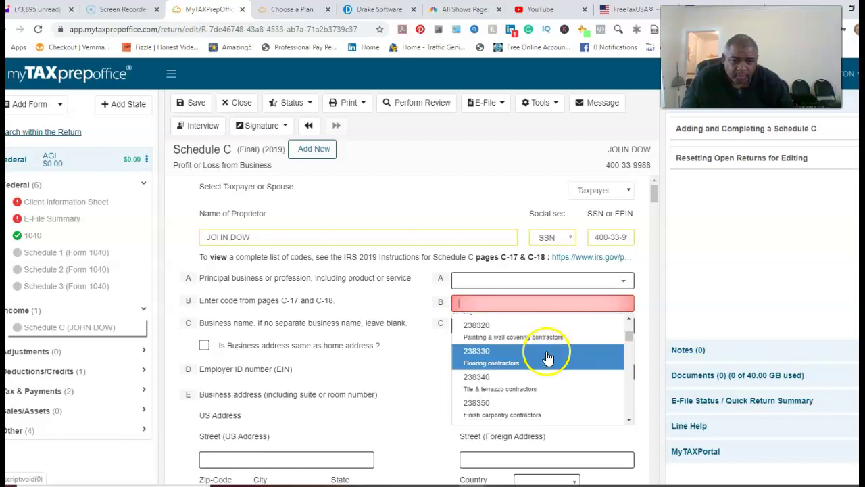
scroll(547, 358, down, 4)
scroll(547, 359, down, 4)
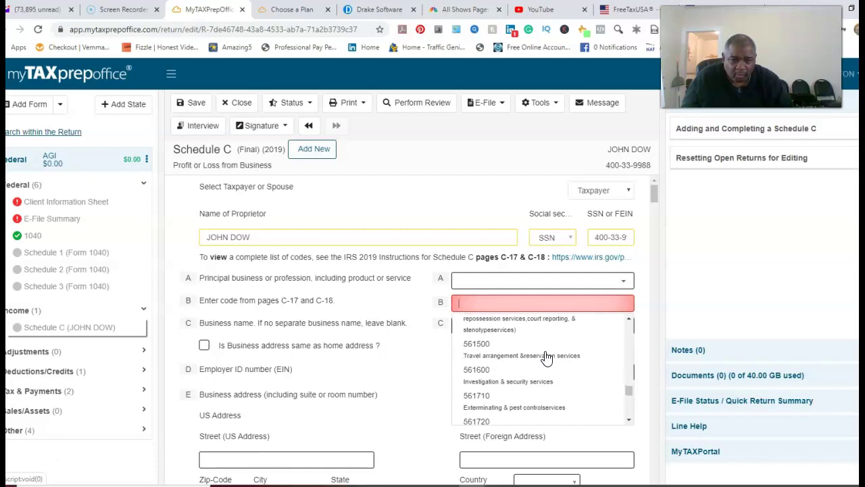
scroll(546, 358, down, 5)
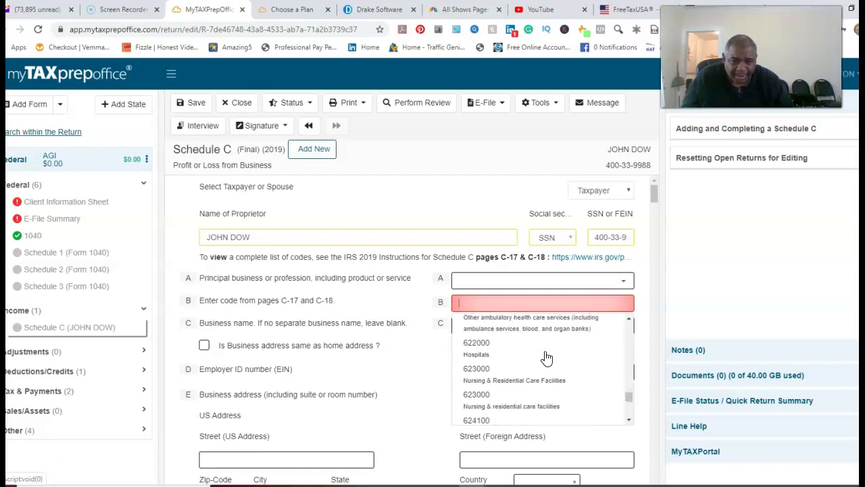
scroll(547, 358, down, 4)
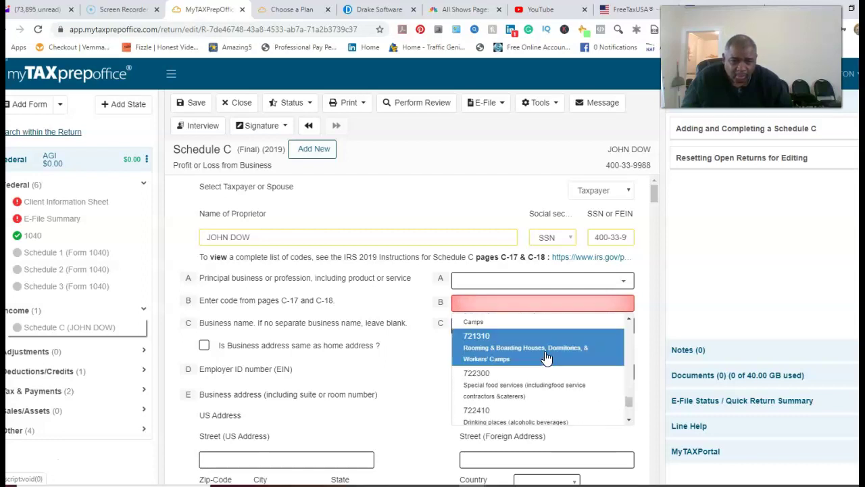
scroll(546, 358, down, 4)
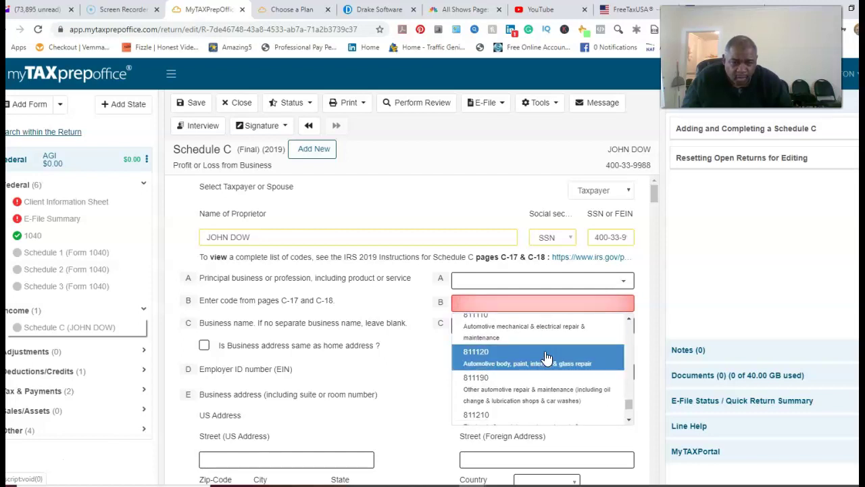
scroll(547, 358, down, 1)
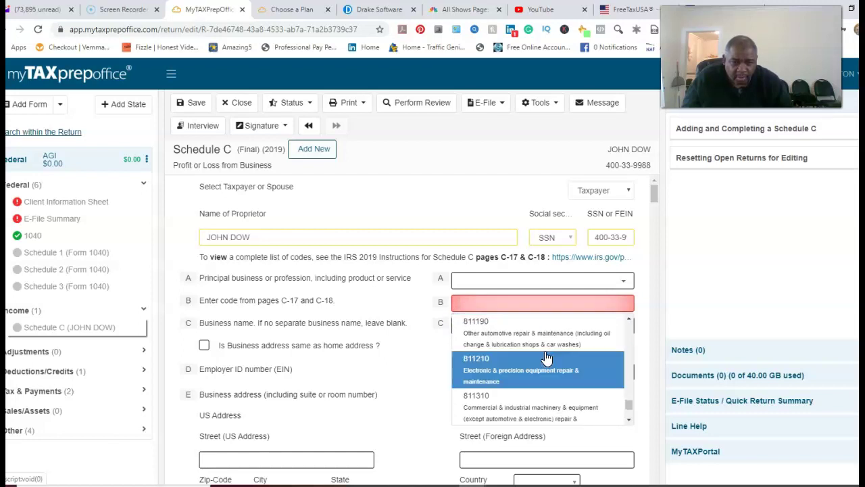
scroll(547, 357, down, 2)
scroll(547, 358, down, 2)
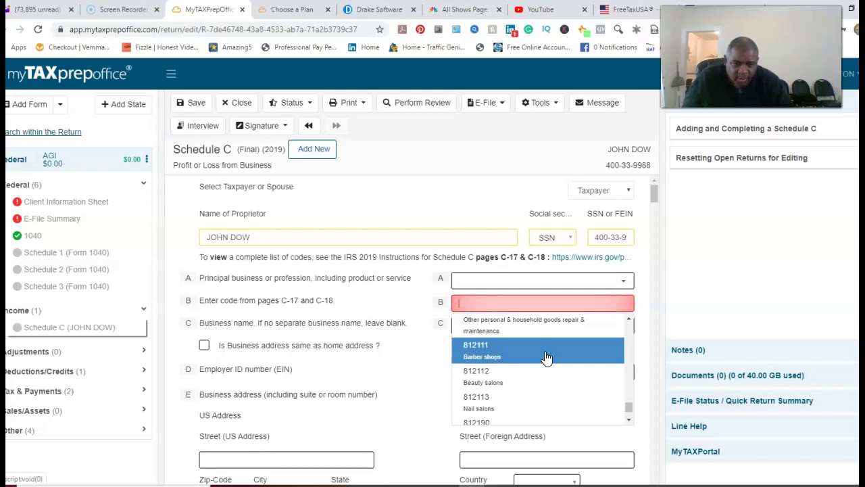
Step: Choose business code 812111 (Barber shops), filling line A with Personal & Laundry Services
click(547, 353)
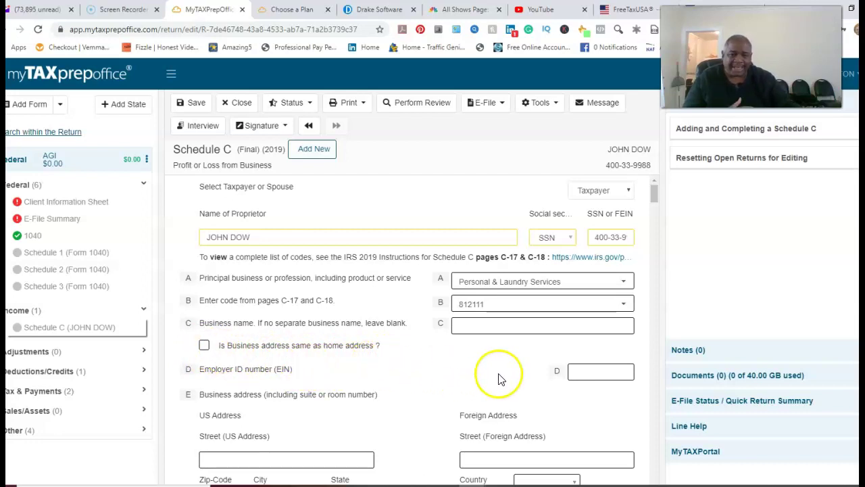
scroll(482, 359, down, 1)
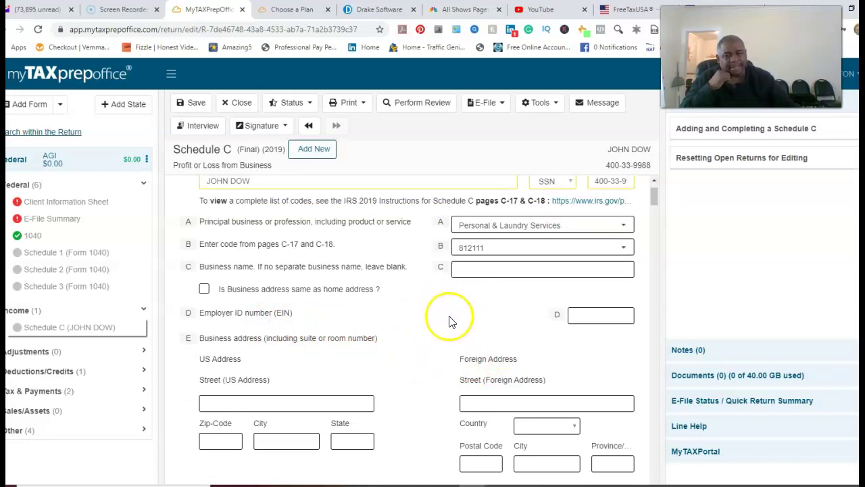
click(597, 319)
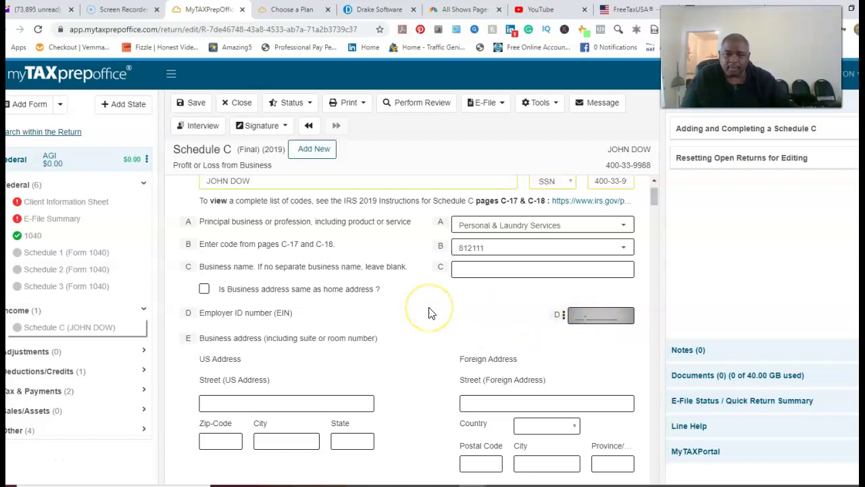
scroll(428, 311, down, 2)
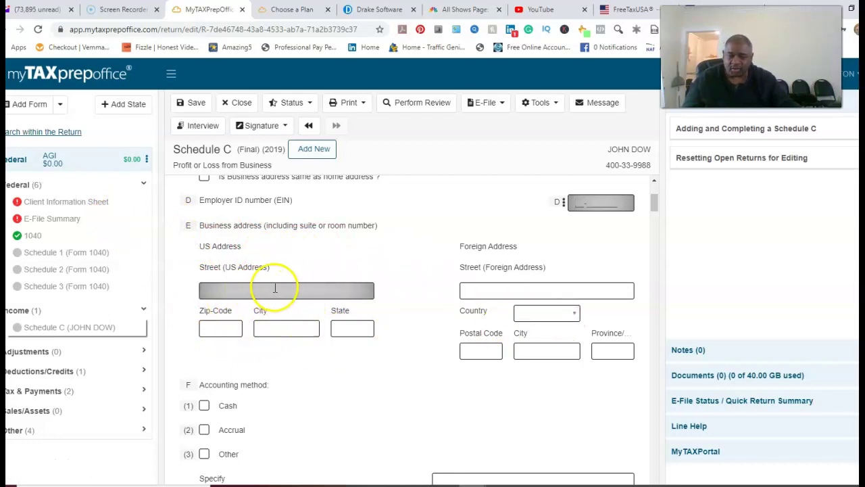
scroll(379, 301, down, 3)
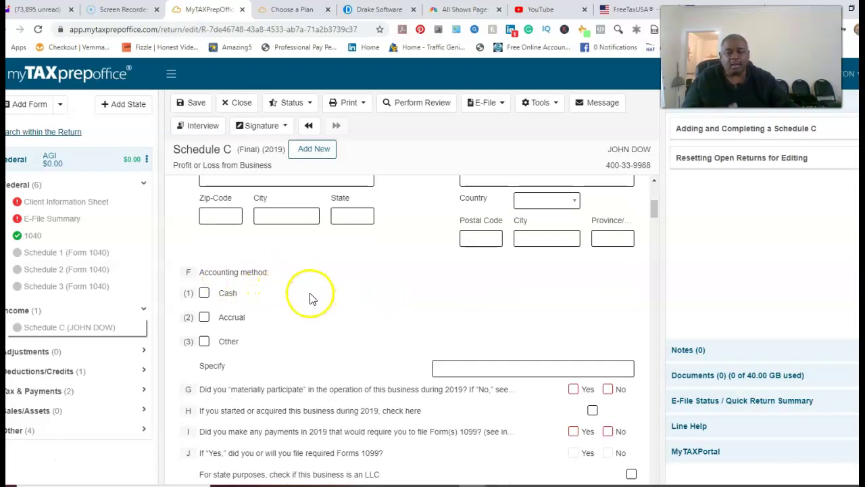
Step: Check Cash as the line F accounting method on Schedule C
click(205, 293)
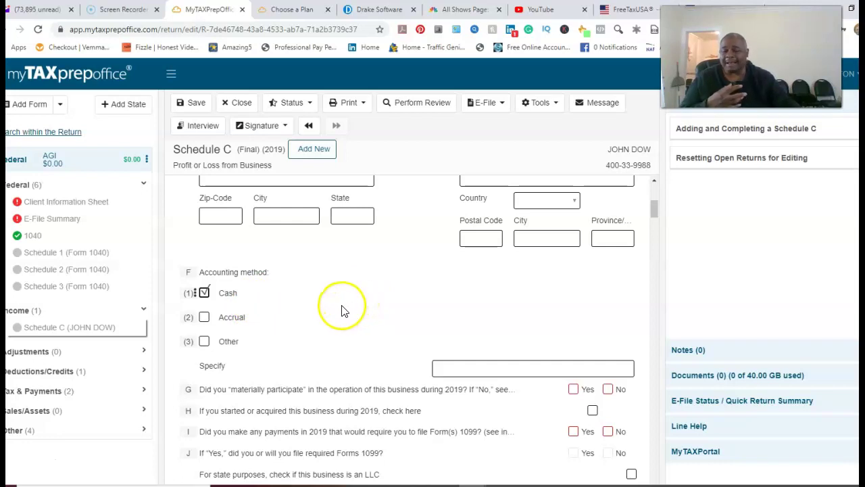
click(309, 321)
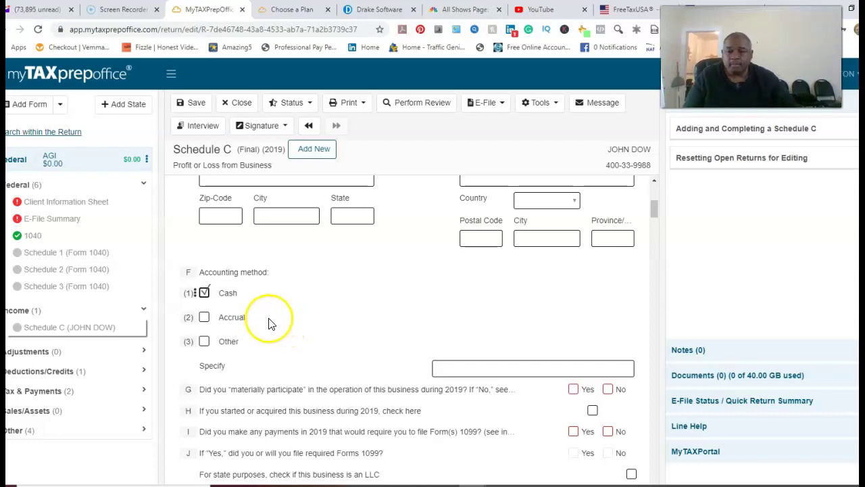
scroll(308, 334, down, 1)
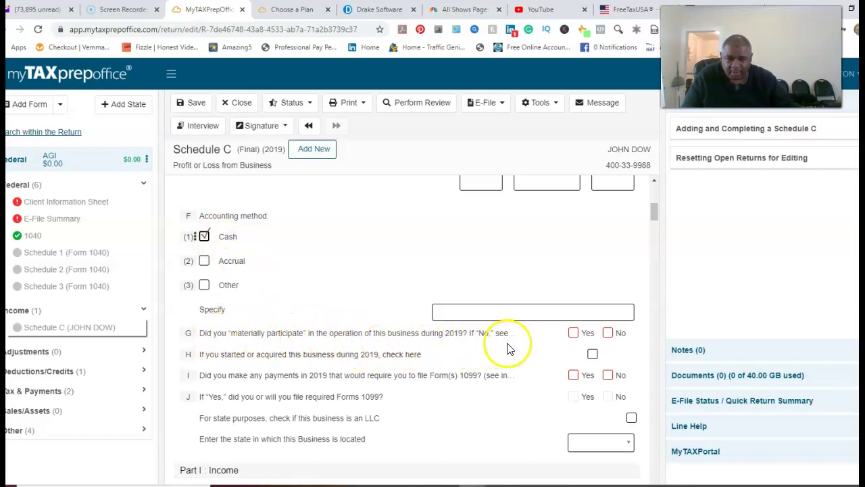
Step: Answer Yes on line G for material participation in 2019
click(573, 333)
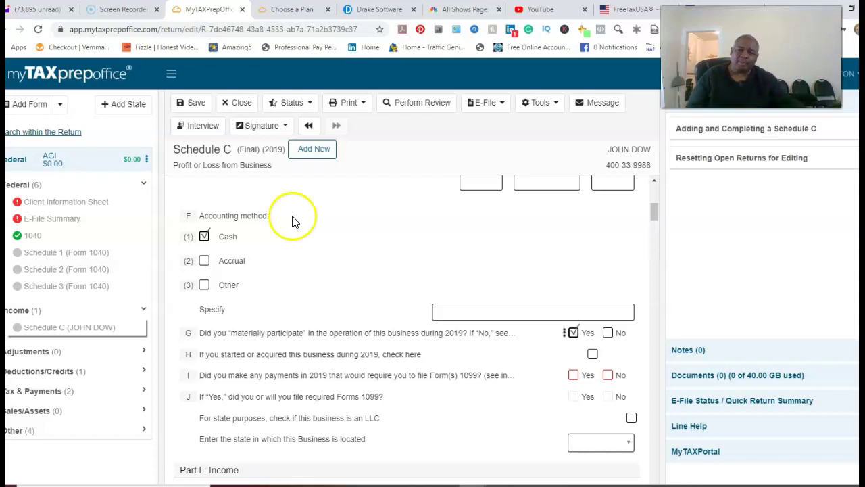
Step: Switch John Dow's return from Schedule C forms to Interview mode, starting at Personal Information
click(204, 129)
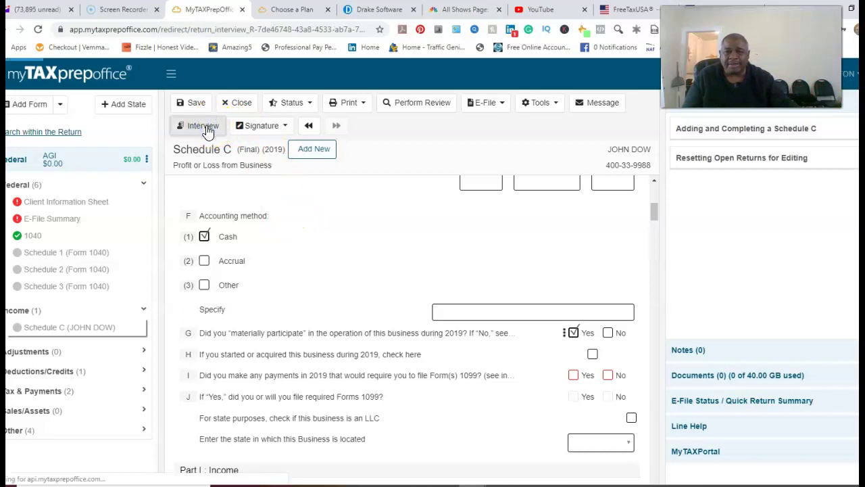